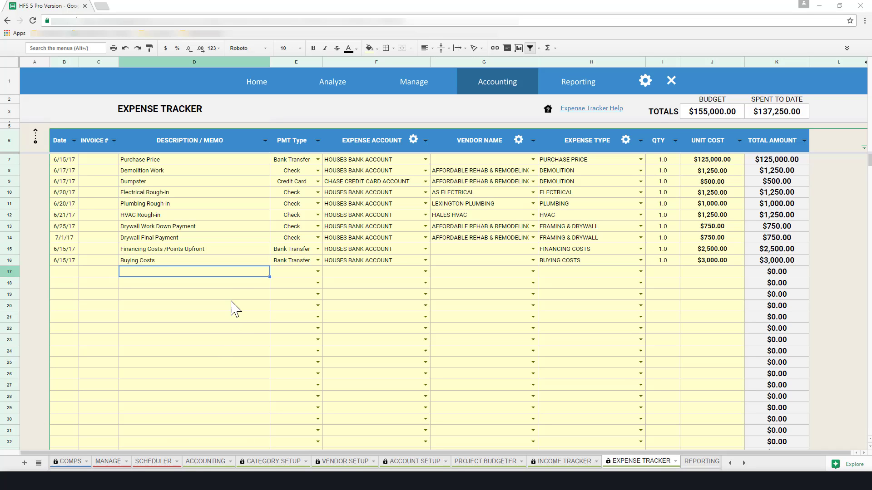
# - Enter 'Kitchen Cabinetry Materials' in D17 and set its payment type in E17 to Check
pyautogui.write('Kitchen ')
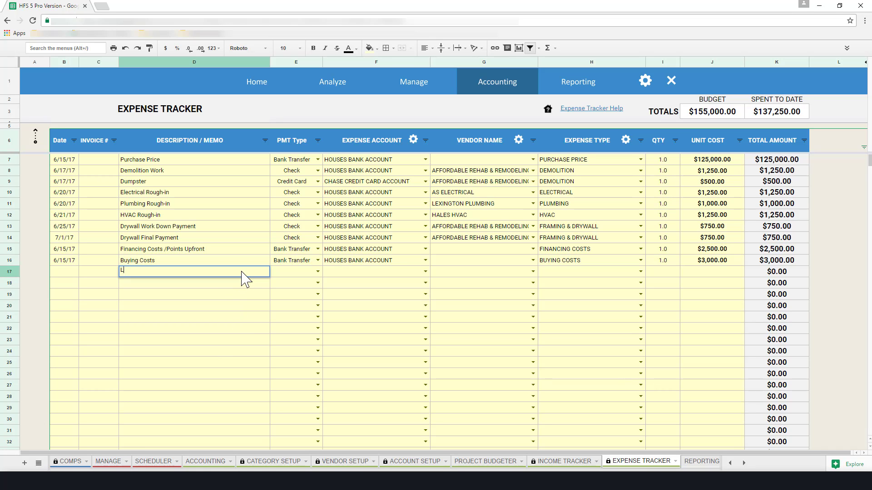
pyautogui.write('Cabinetry Materials')
pyautogui.click(287, 271)
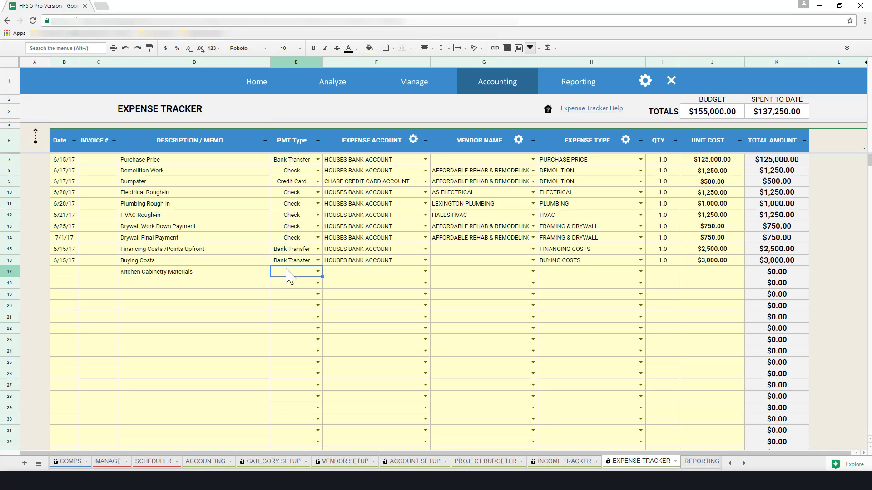
pyautogui.click(317, 272)
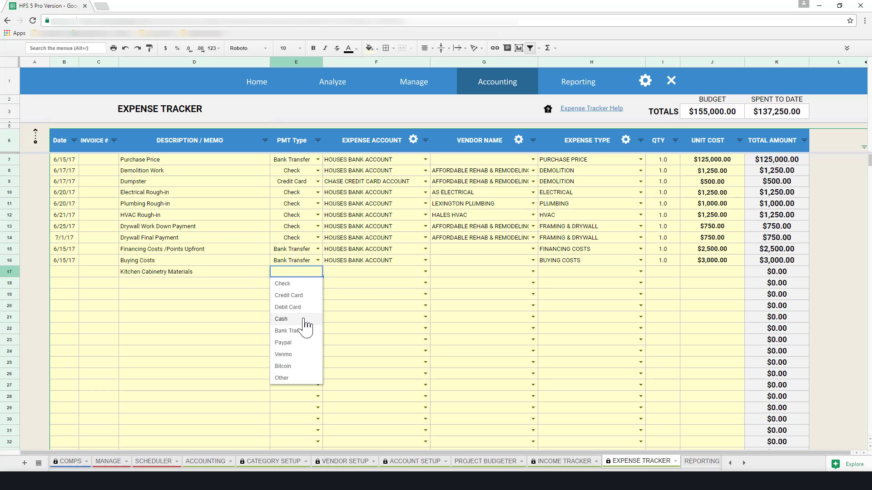
pyautogui.click(312, 286)
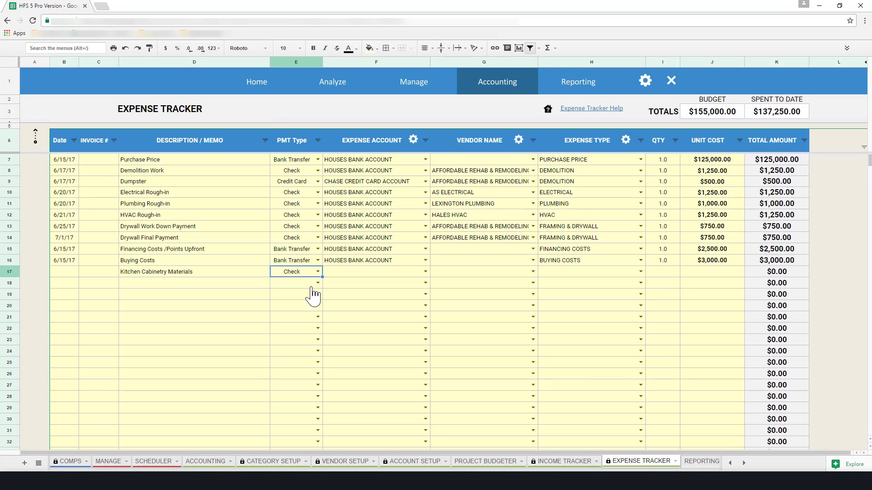
pyautogui.click(379, 275)
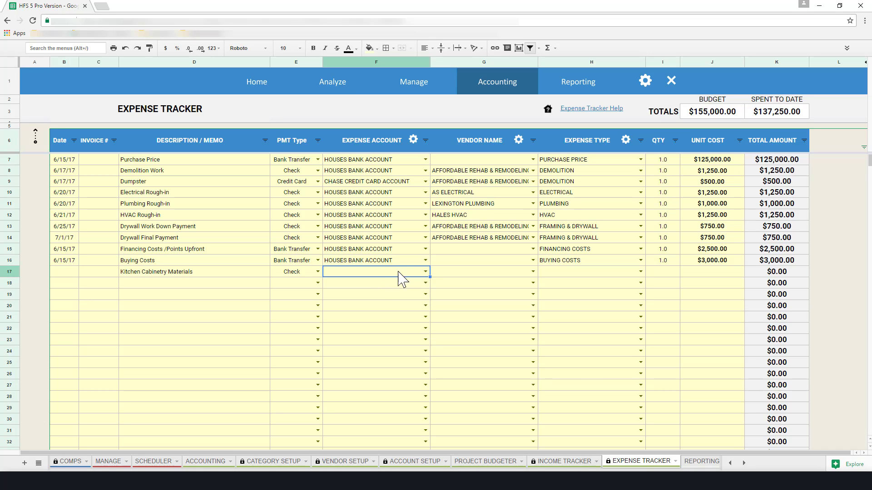
# - Choose HOUSES BANK ACCOUNT from the F17 expense account dropdown
pyautogui.click(425, 272)
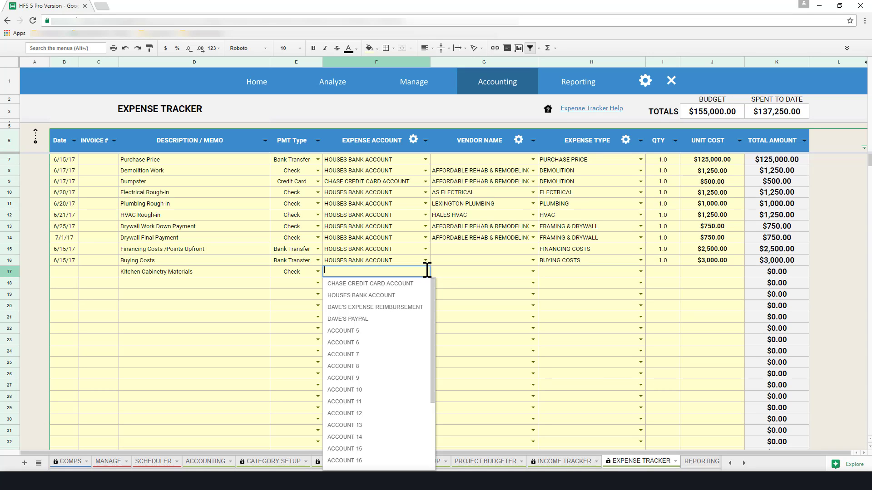
pyautogui.click(414, 299)
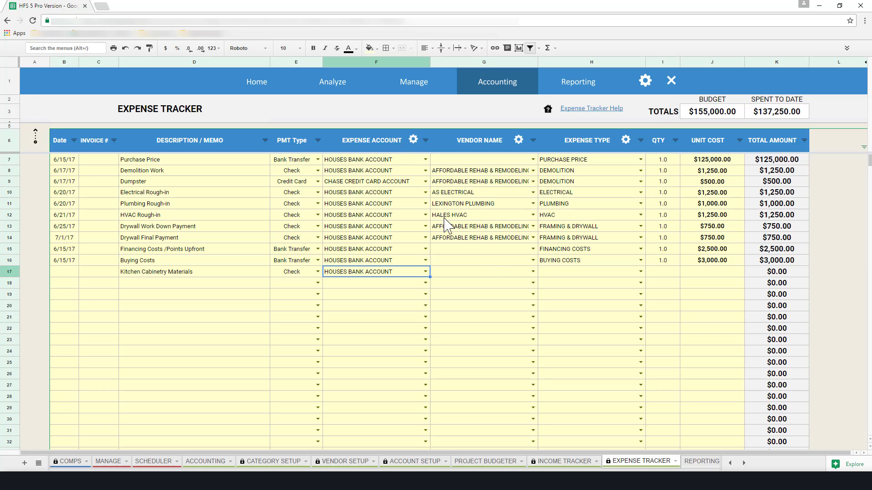
pyautogui.click(512, 274)
# - Pick CS HUMPHREY'S CABINETRY from the G17 vendor dropdown
pyautogui.click(532, 272)
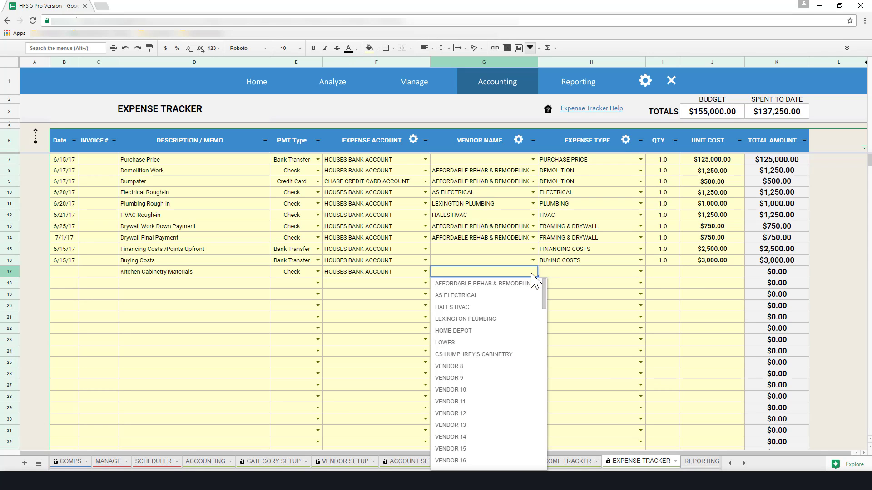
pyautogui.click(508, 357)
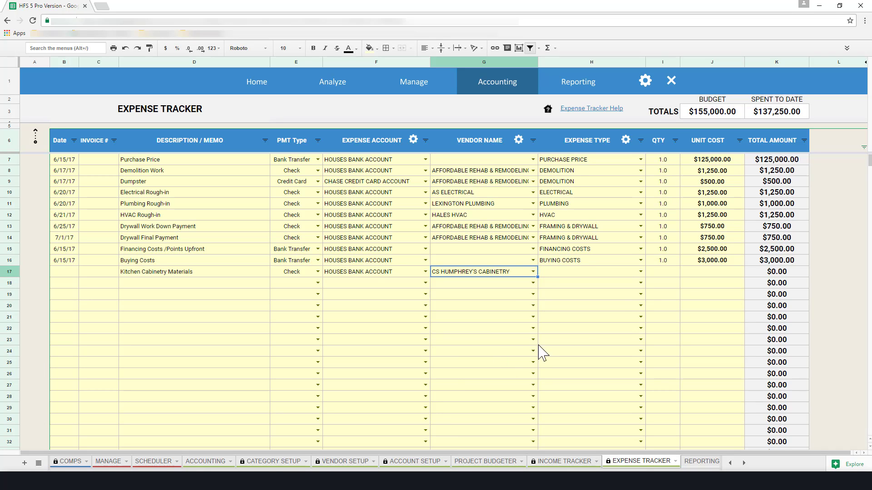
pyautogui.click(631, 272)
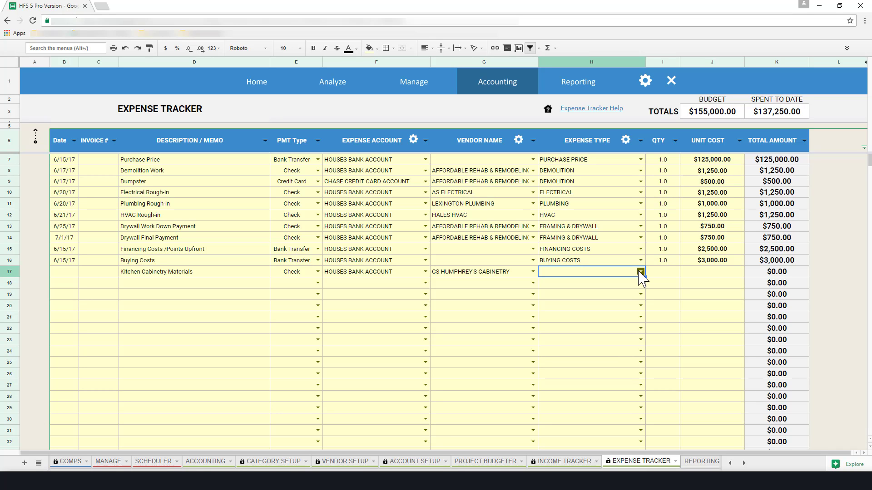
# - Select CABINETS & COUNTERTOPS from the H17 expense type dropdown
pyautogui.click(640, 272)
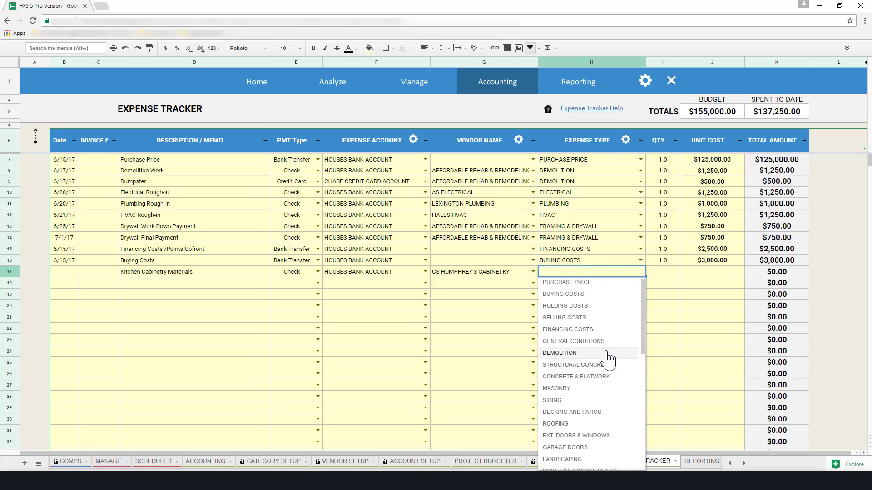
pyautogui.scroll(-2, 608, 354)
pyautogui.scroll(-2, 608, 361)
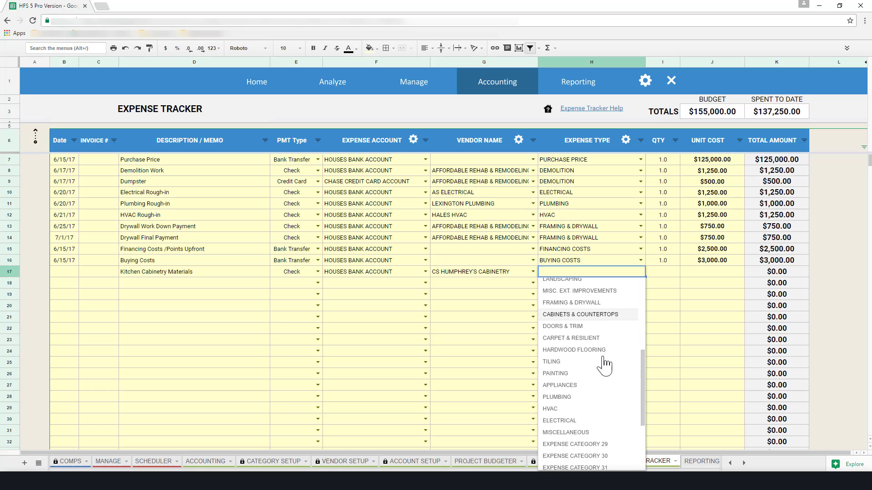
pyautogui.scroll(2, 605, 364)
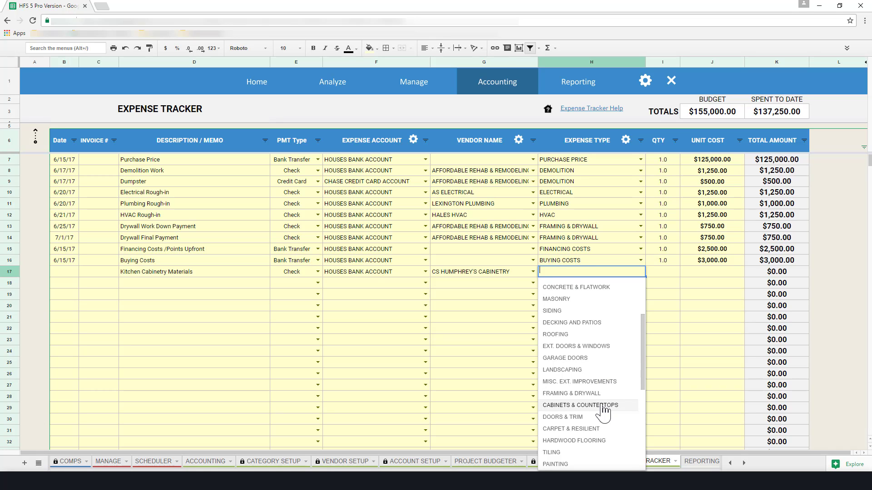
pyautogui.click(603, 407)
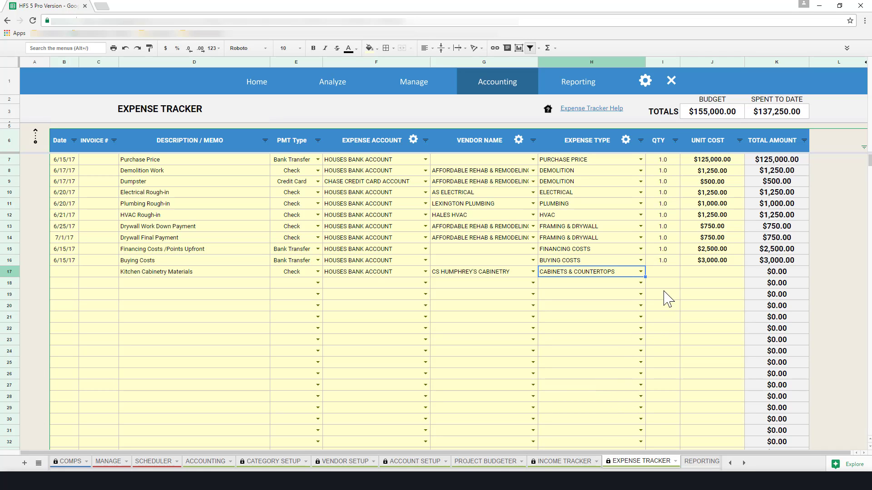
# - Enter quantity 1 in I17 and unit cost 5500 in J17, then go to Accounting
pyautogui.click(673, 275)
pyautogui.write('1')
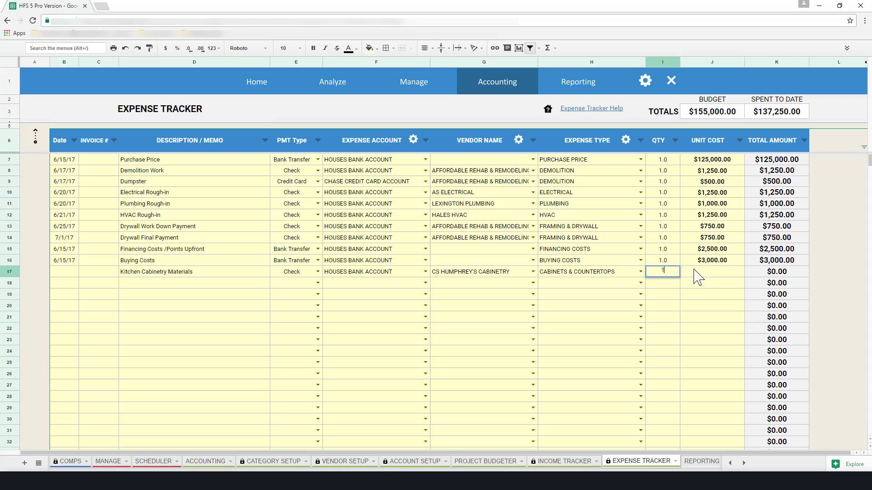
pyautogui.click(698, 273)
pyautogui.write('5500')
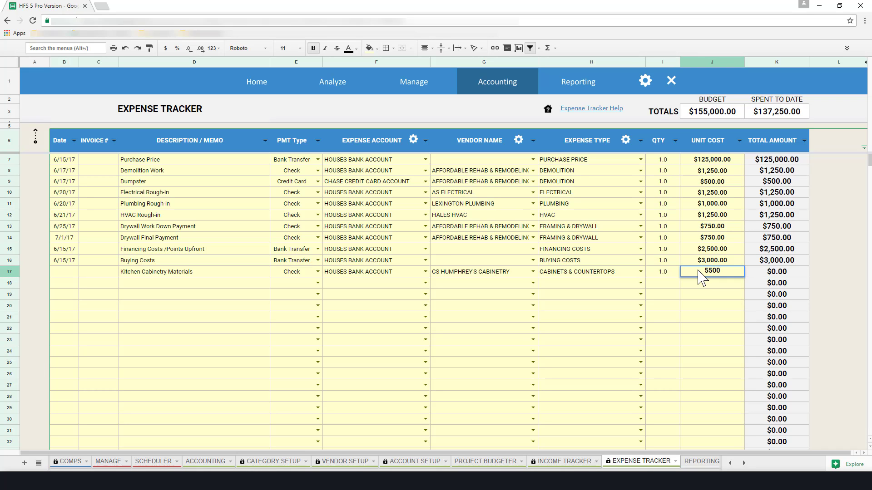
pyautogui.press('Return')
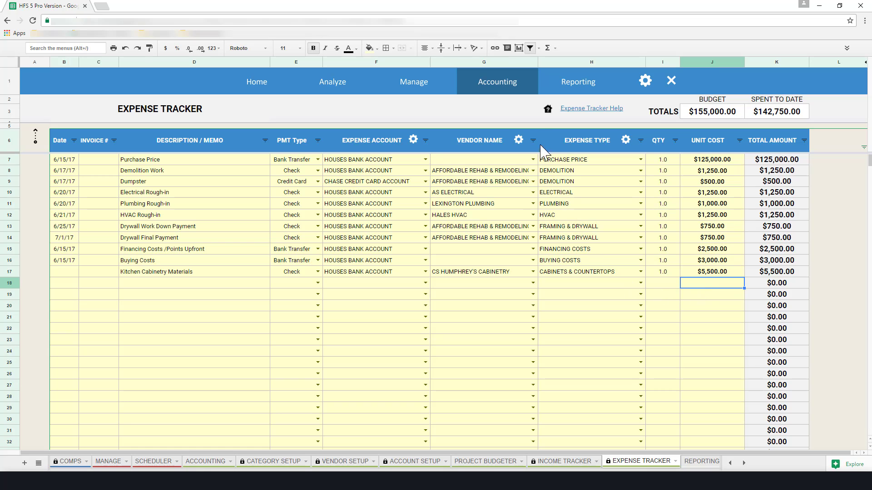
pyautogui.click(522, 84)
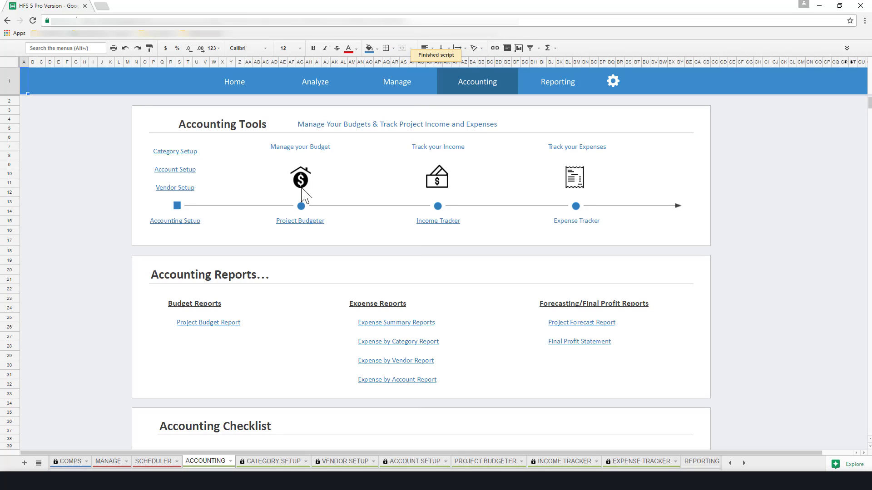
pyautogui.click(302, 187)
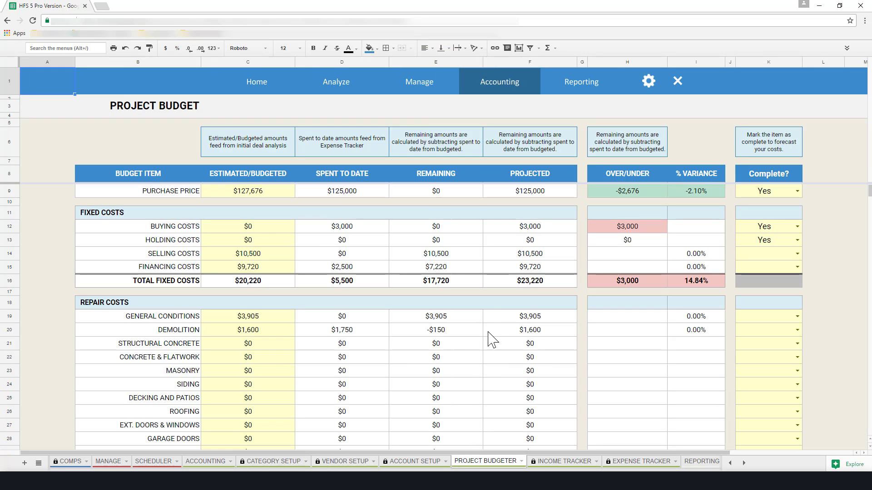
pyautogui.scroll(-5, 494, 329)
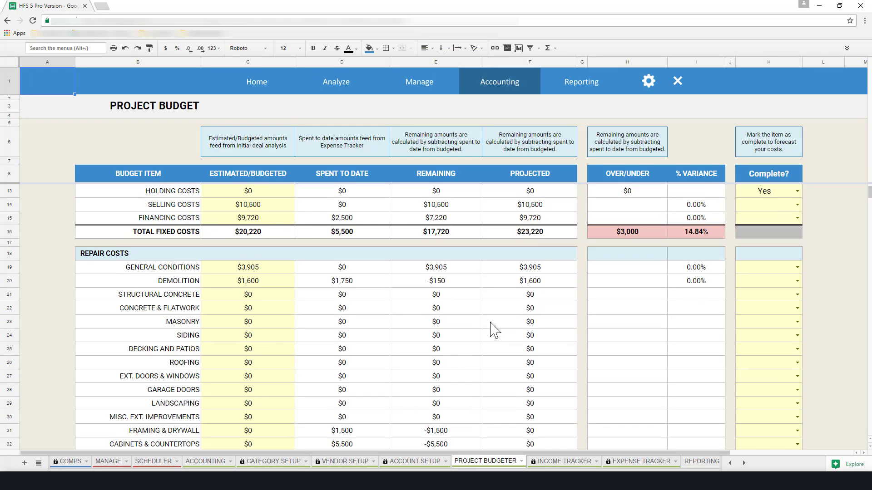
pyautogui.scroll(-5, 494, 329)
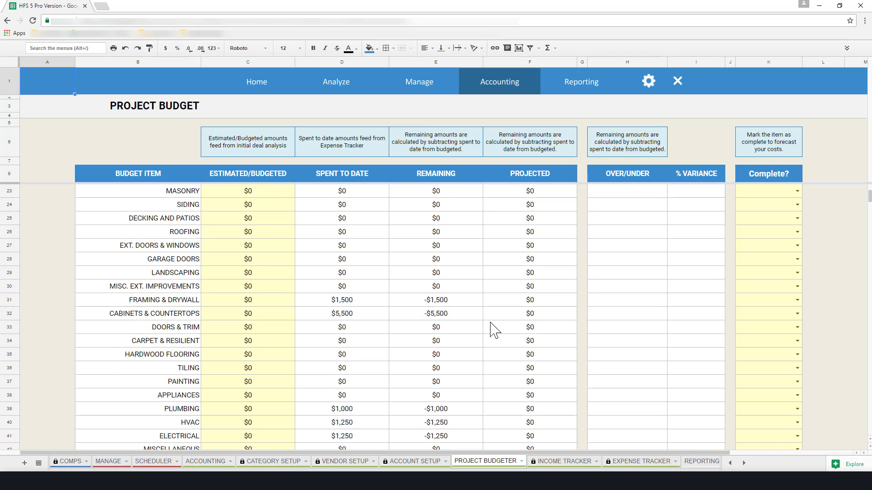
pyautogui.scroll(-2, 494, 329)
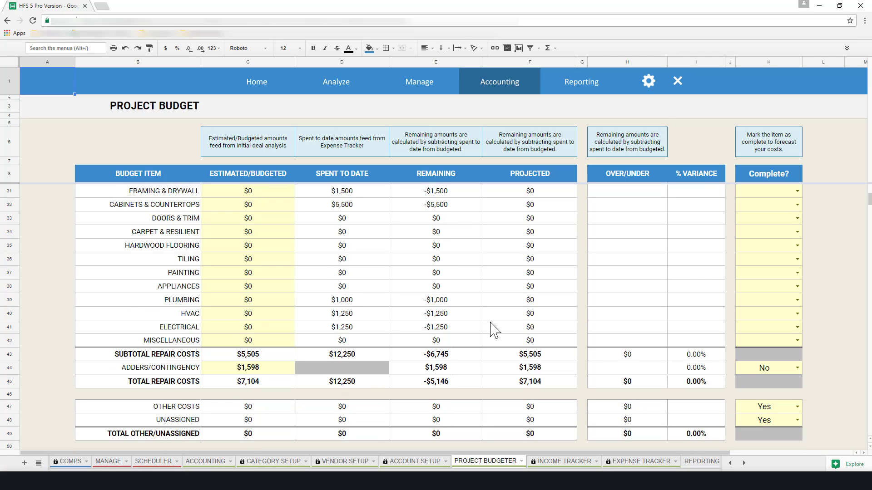
pyautogui.click(512, 90)
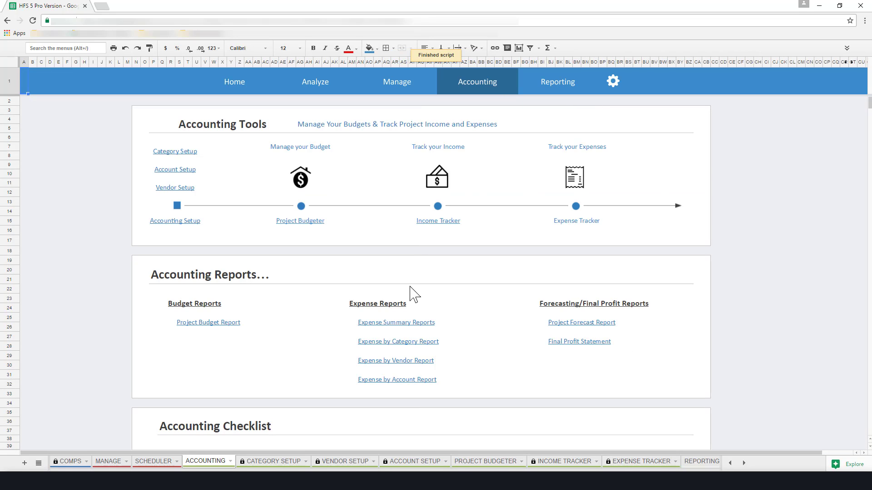
# - Open Expense Summary Reports and scroll to the $142,750 total expenses line
pyautogui.click(413, 324)
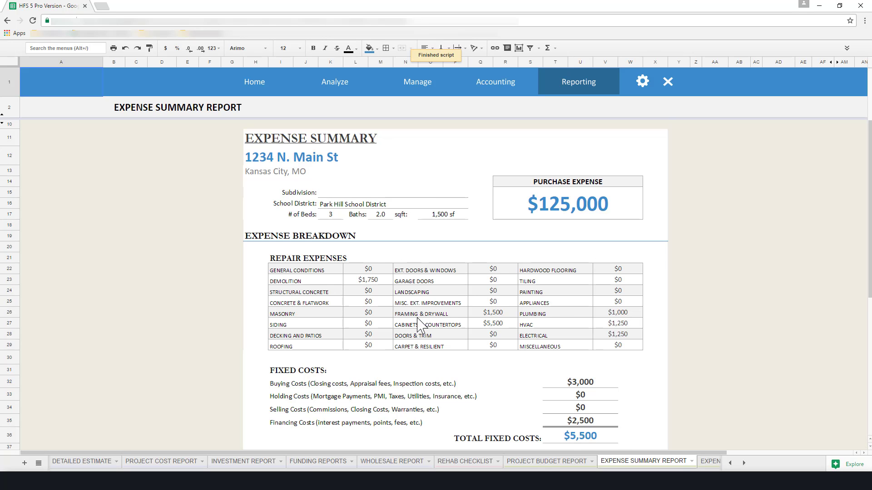
pyautogui.scroll(-3, 416, 323)
pyautogui.scroll(-5, 419, 321)
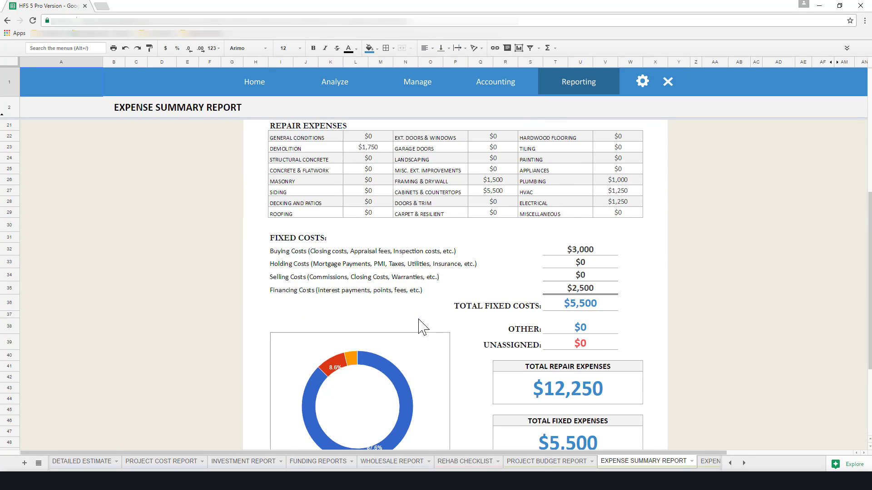
pyautogui.scroll(-1, 422, 328)
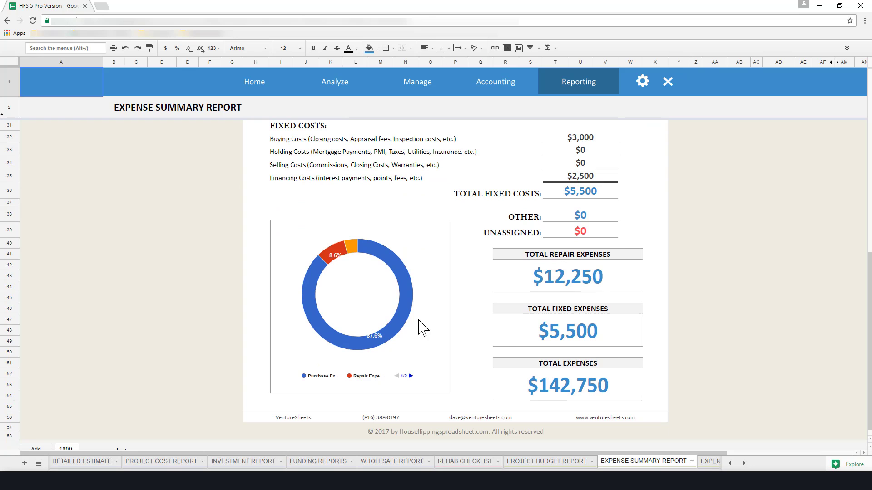